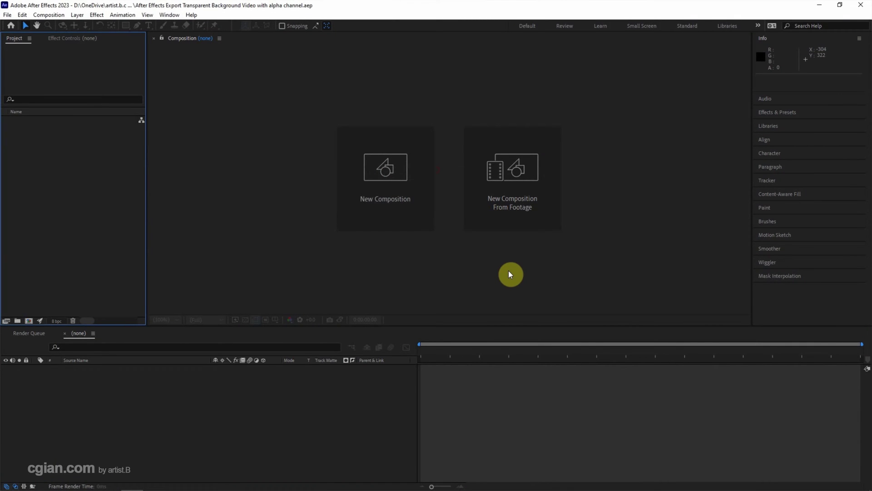
# Create a 1920x1080, 29.97 fps, 30-second composition named 'Transparent Background'.
pyautogui.click(379, 208)
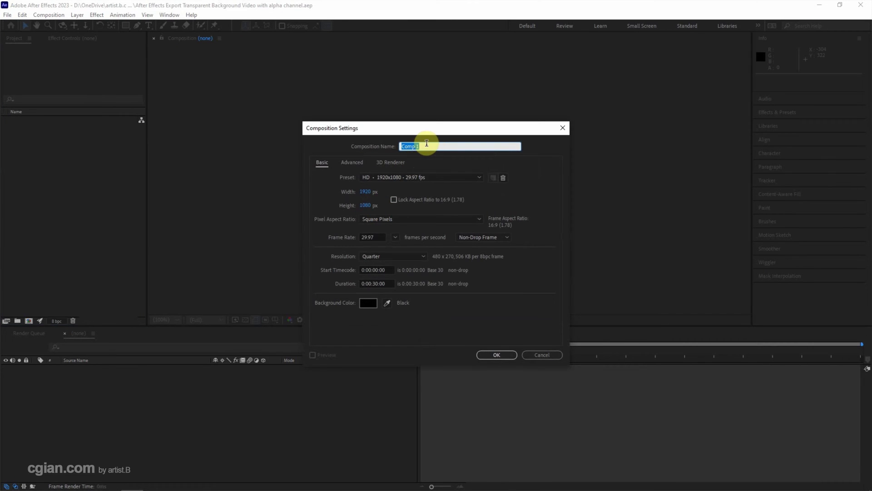
pyautogui.write('Transparent')
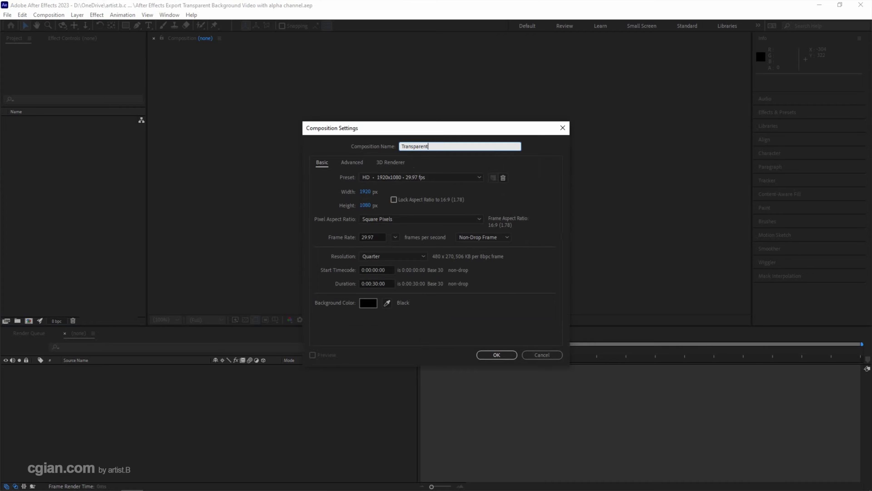
pyautogui.write(' Background')
pyautogui.click(486, 355)
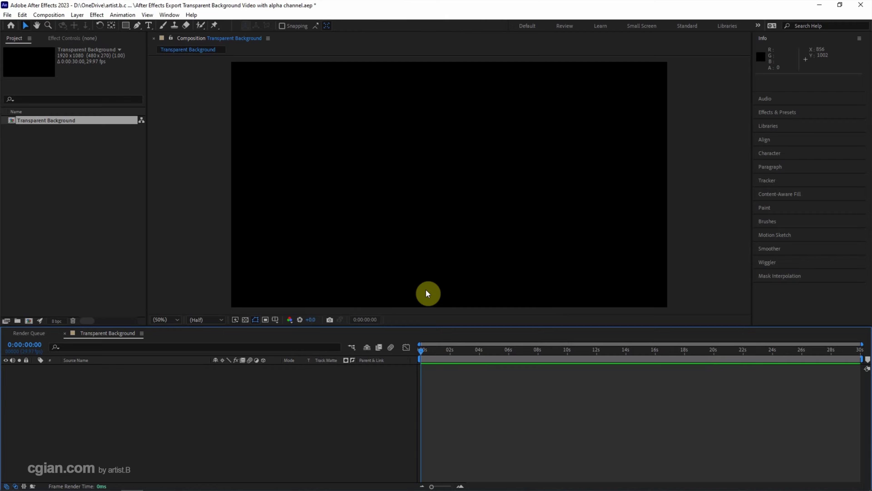
# Turn on the transparency checkerboard and increment-save the project as version 01.
pyautogui.click(245, 320)
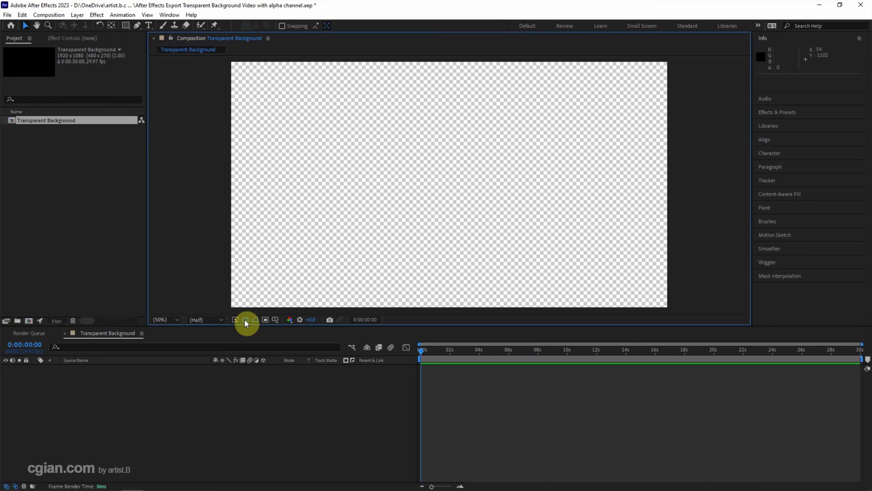
pyautogui.hotkey('ctrl', 'alt', 'shift', 's')
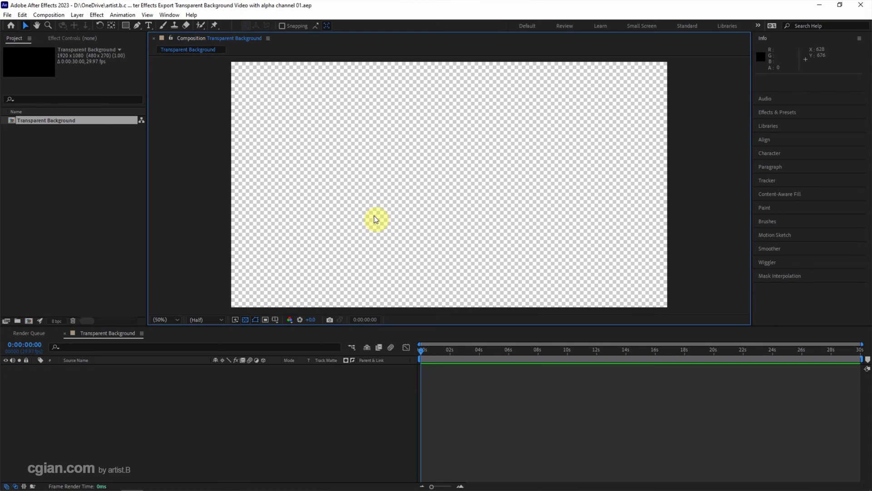
# Add a two-line text layer reading 'Transparent' and 'Background'.
pyautogui.click(149, 25)
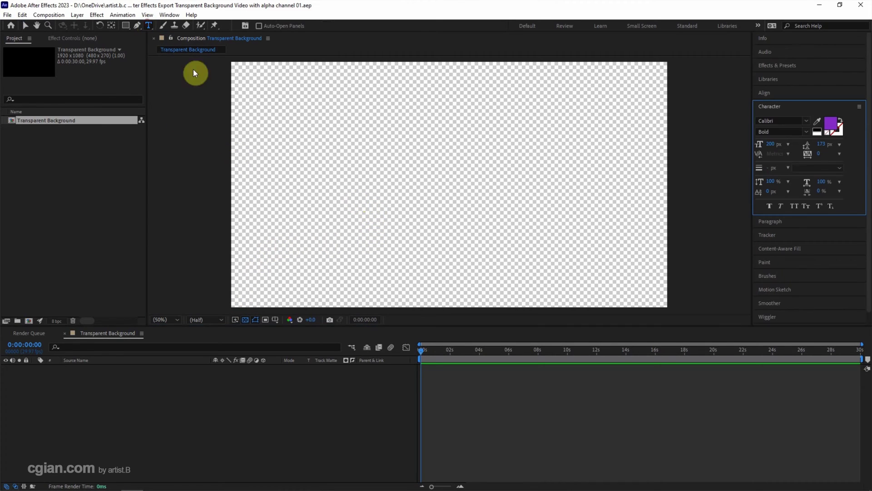
pyautogui.click(380, 150)
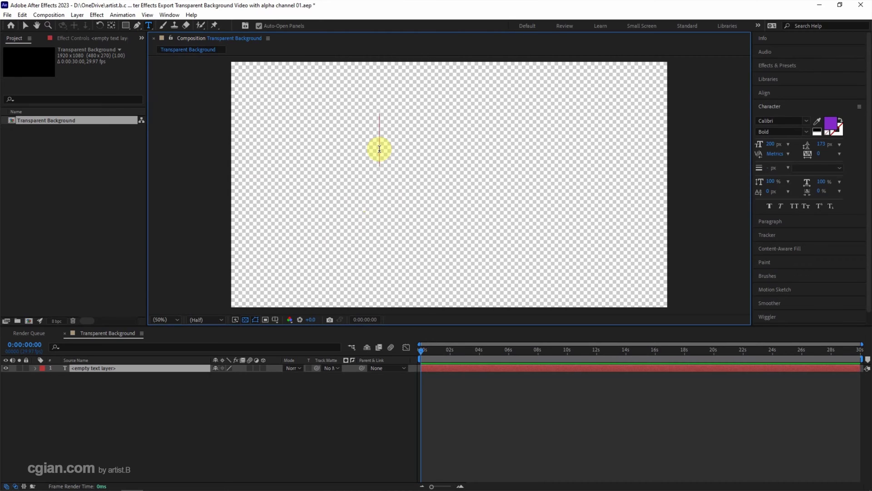
pyautogui.write('Transparent')
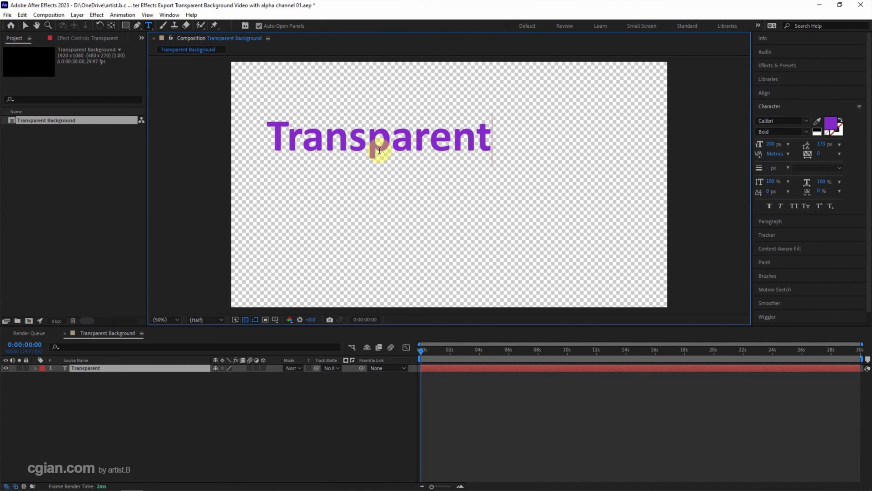
pyautogui.press('Return')
pyautogui.write('Ba')
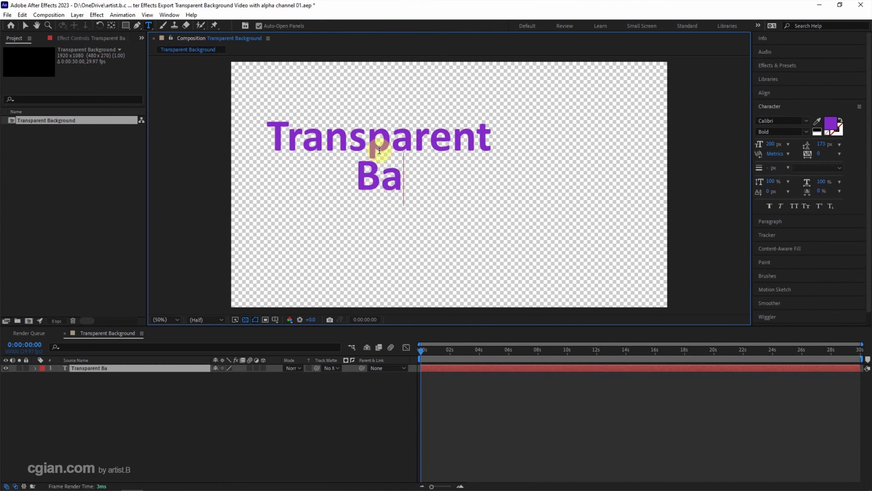
pyautogui.write('ckground')
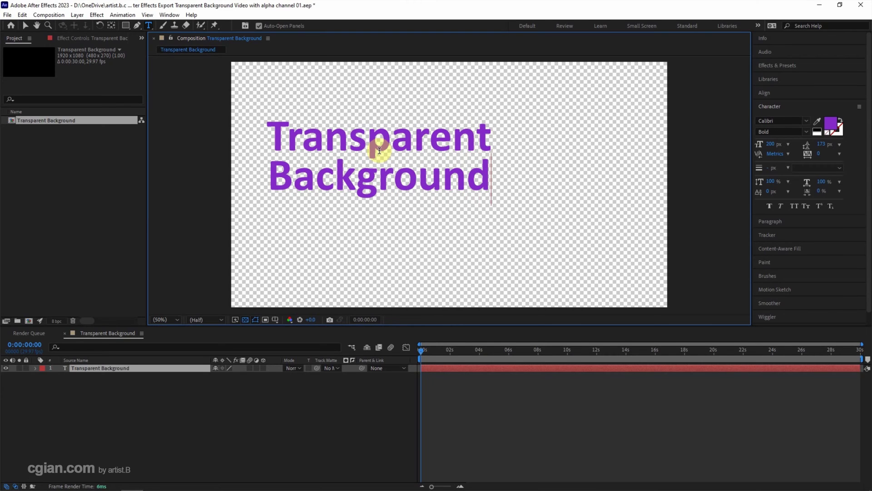
pyautogui.click(129, 375)
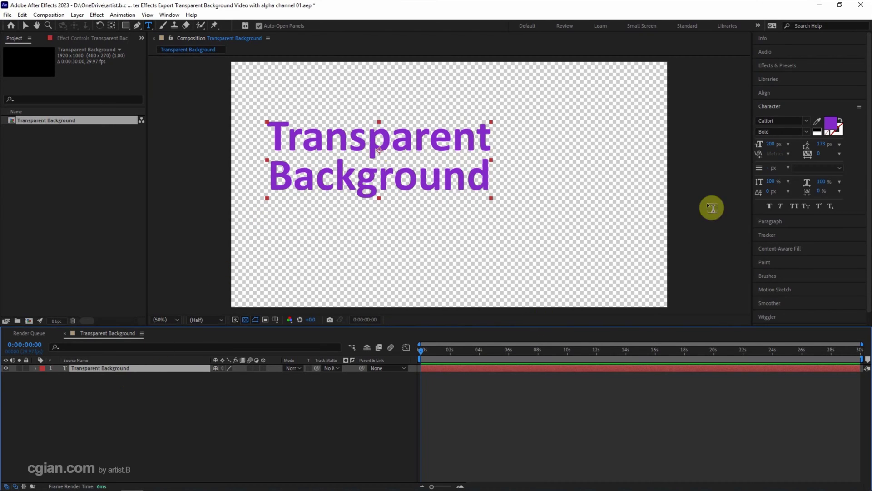
# Centre the text layer vertically and horizontally in the composition.
pyautogui.click(766, 94)
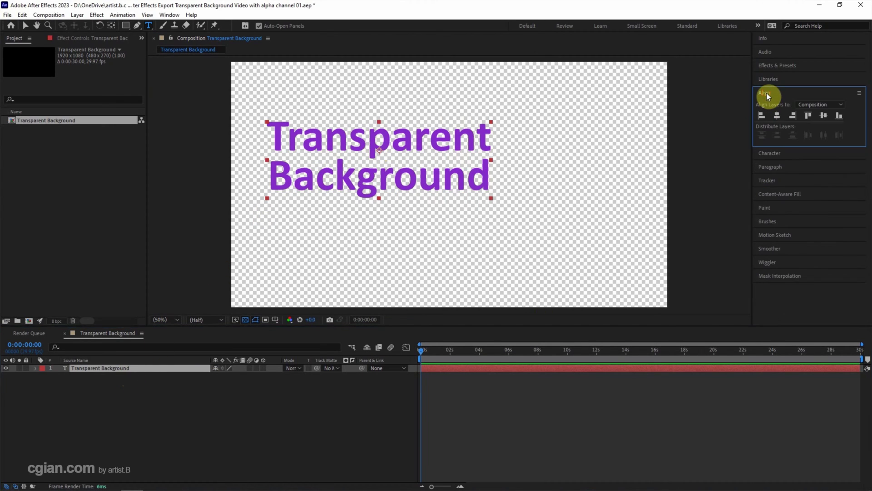
pyautogui.click(824, 116)
pyautogui.click(777, 117)
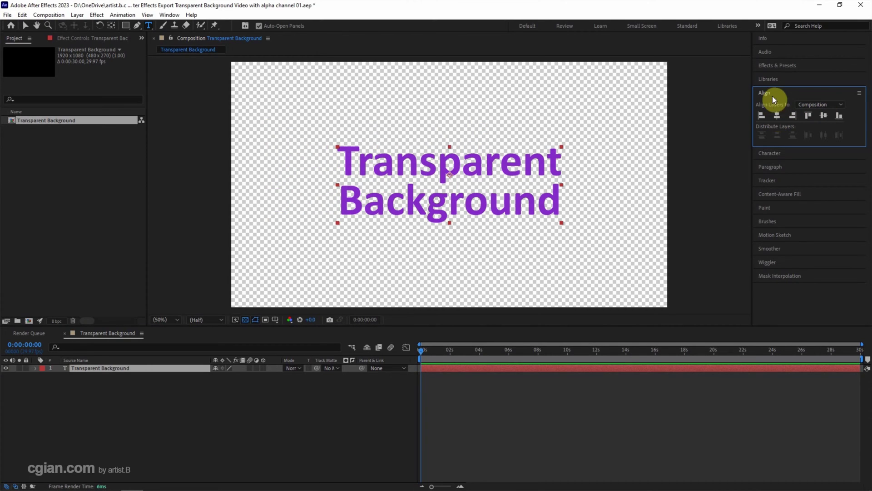
# Apply the Animate In preset 'Slide In From Comp Edge' to the text.
pyautogui.click(792, 67)
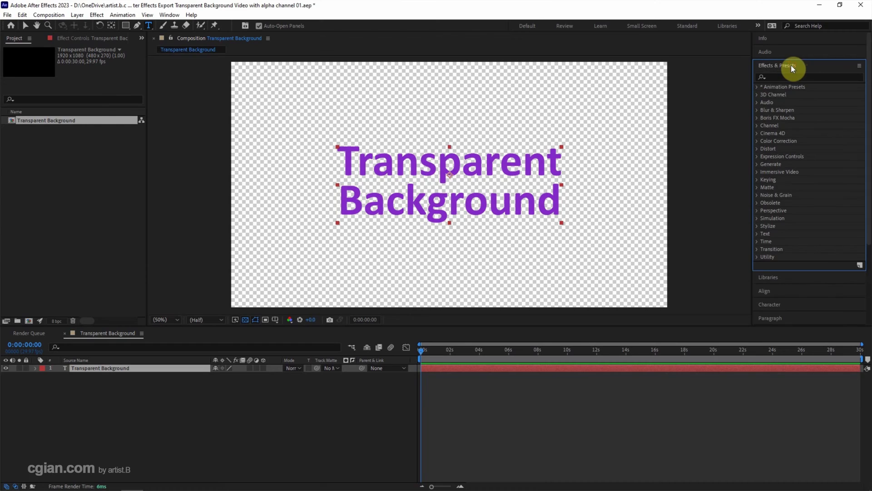
pyautogui.click(756, 87)
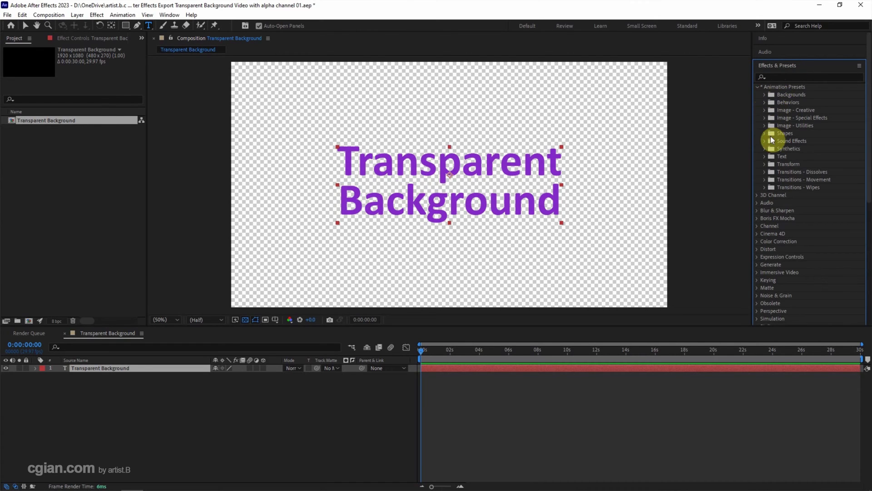
pyautogui.click(765, 156)
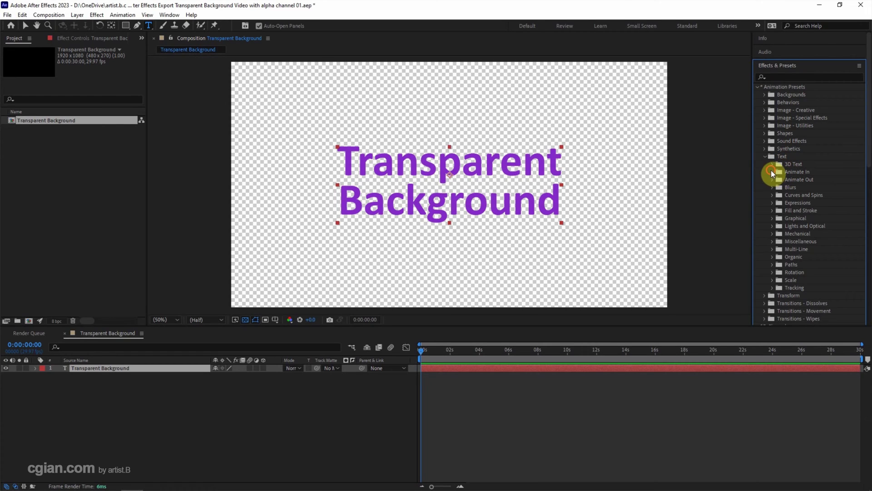
pyautogui.click(772, 172)
pyautogui.scroll(-5, 779, 203)
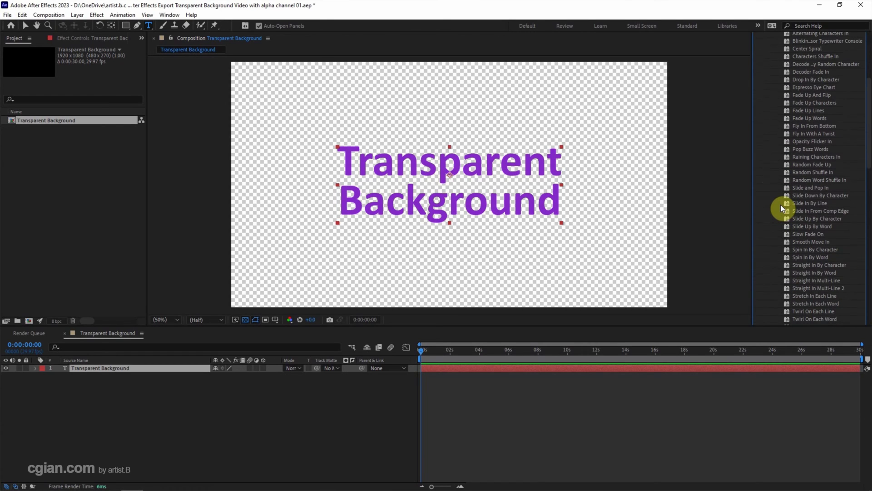
pyautogui.doubleClick(800, 211)
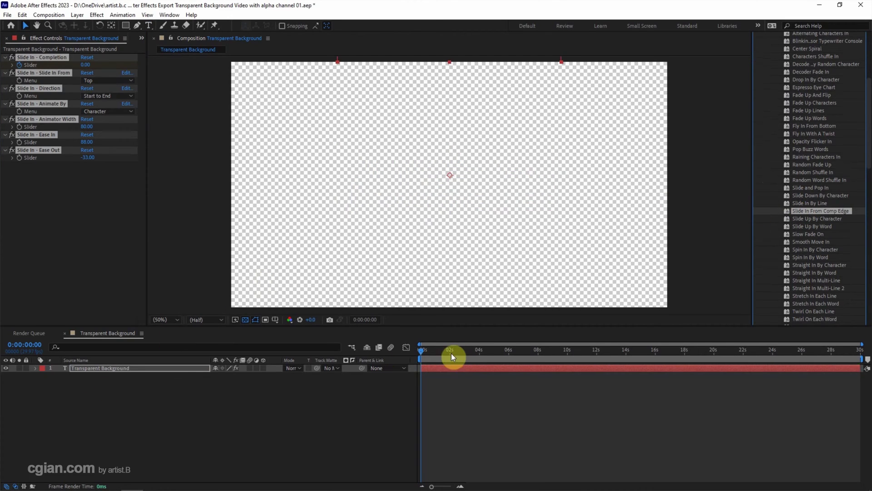
# Move to about 2 seconds and end the work area there.
pyautogui.moveTo(421, 350); pyautogui.dragTo(451, 355)
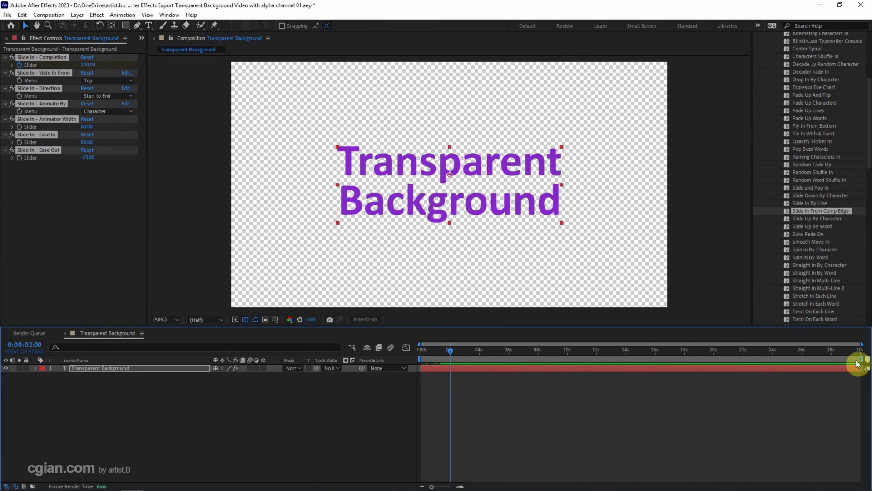
pyautogui.moveTo(860, 362); pyautogui.dragTo(453, 363)
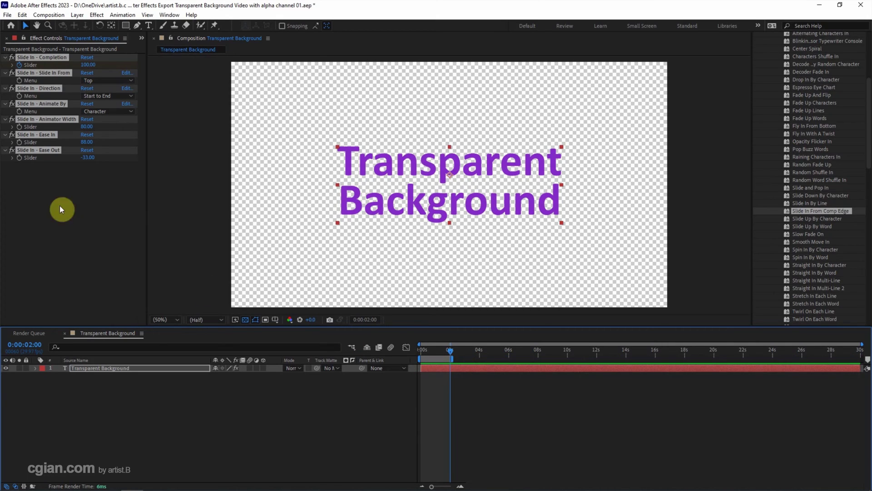
pyautogui.click(48, 14)
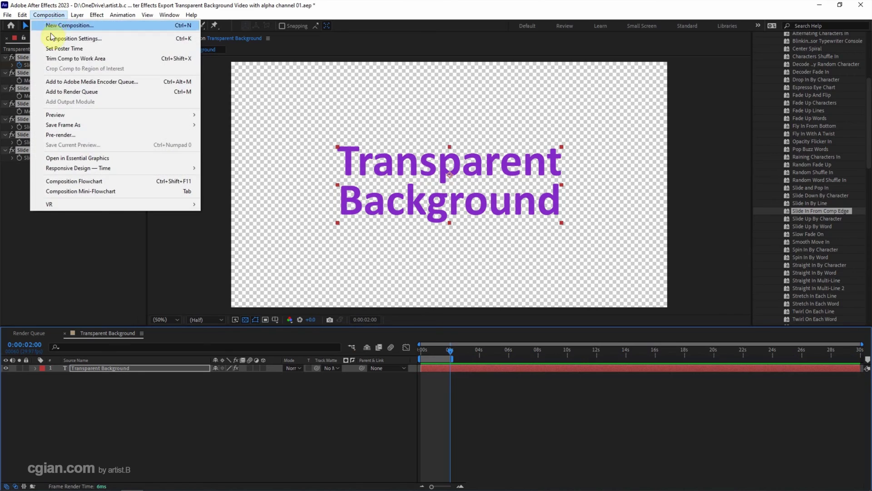
# Add the comp to the Render Queue with QuickTime format and RGB + Alpha channels.
pyautogui.click(54, 93)
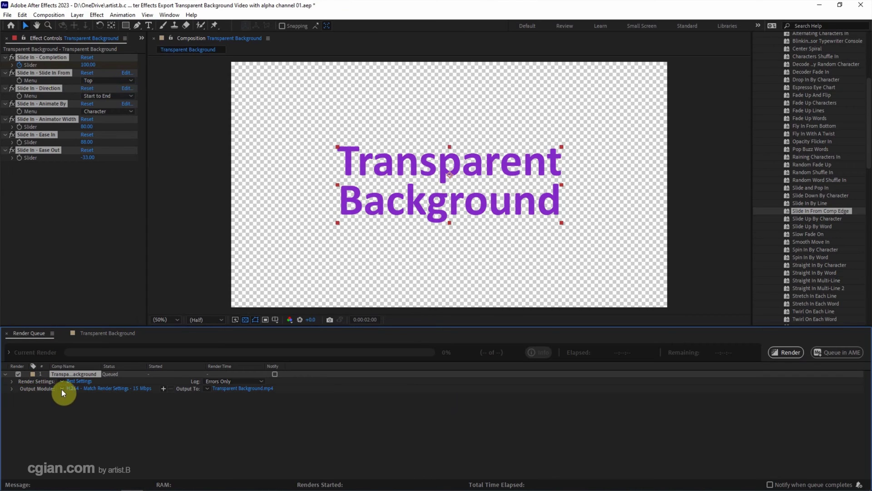
pyautogui.click(85, 388)
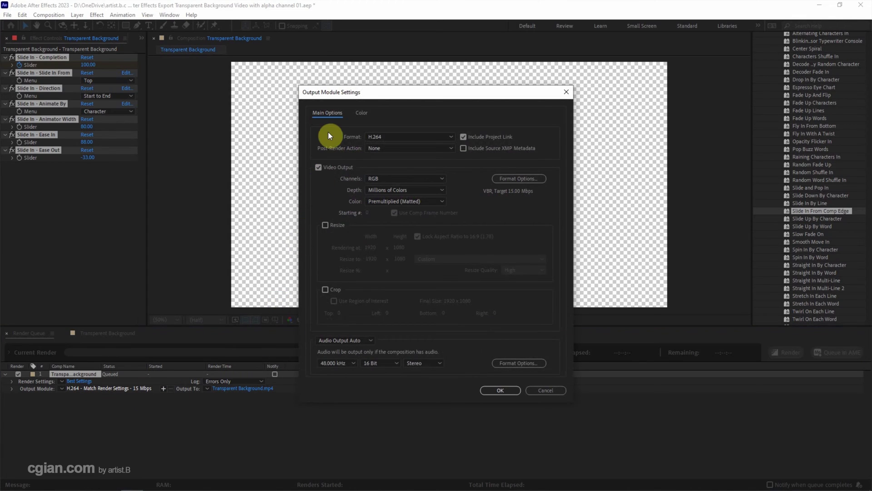
pyautogui.click(385, 136)
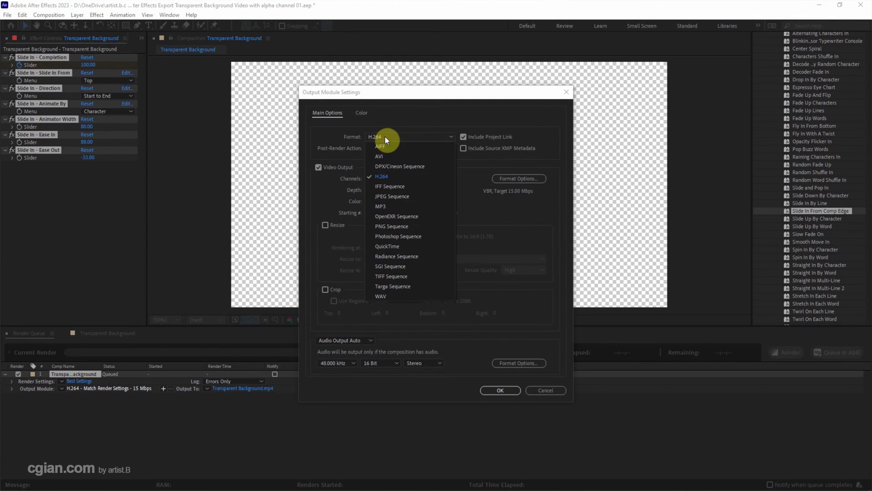
pyautogui.click(393, 249)
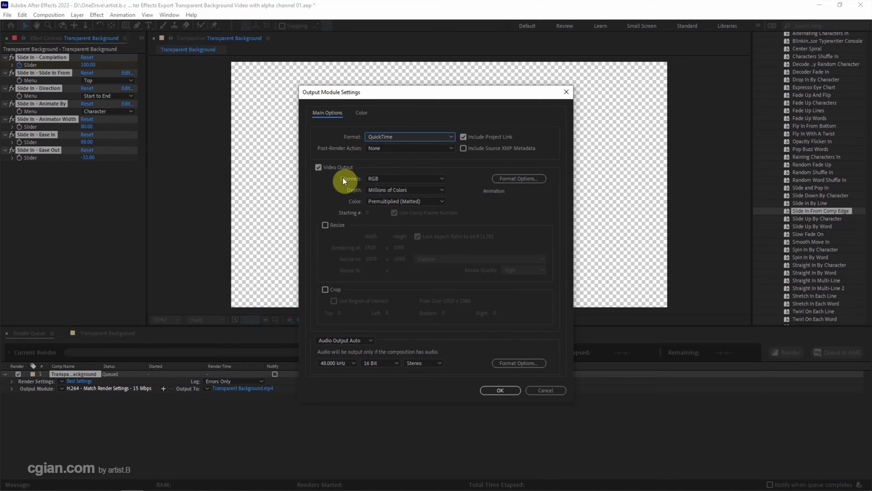
pyautogui.click(389, 180)
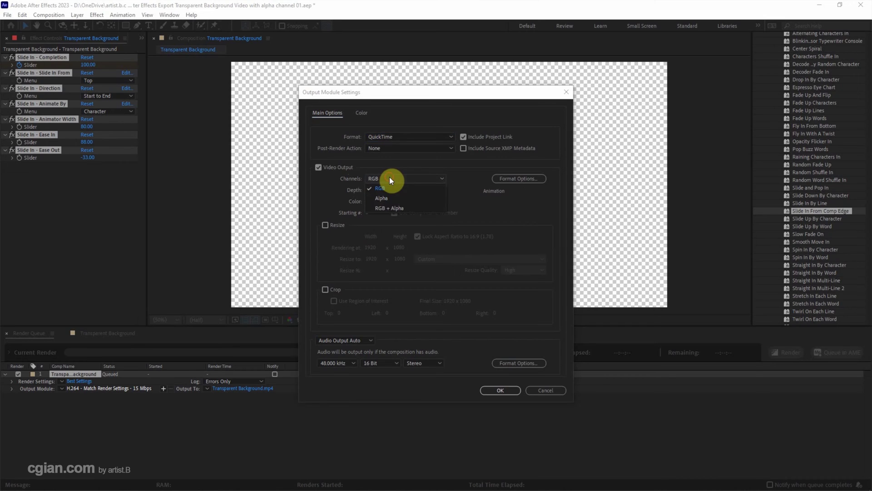
pyautogui.click(387, 209)
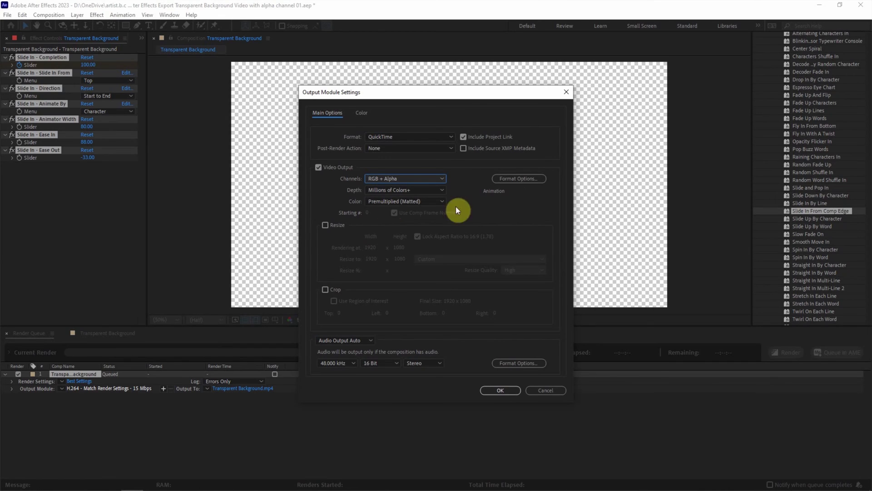
pyautogui.click(495, 390)
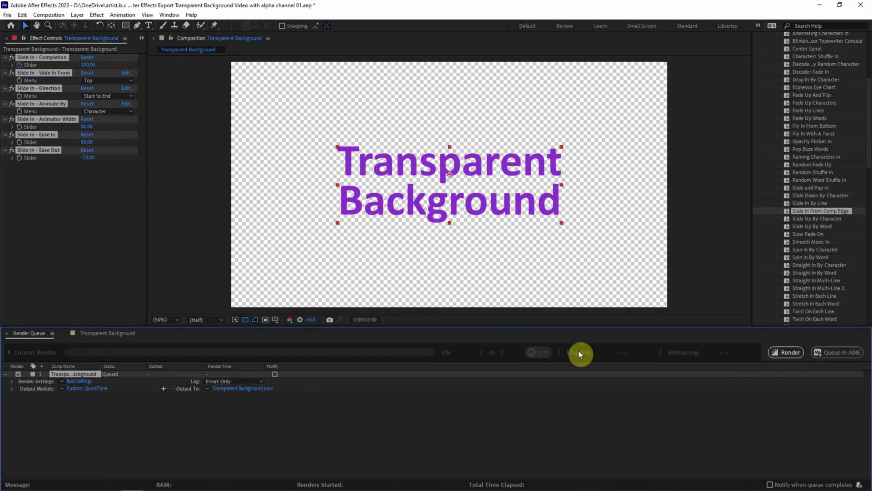
# Add a second render item using the H.264 output module with RGB channels.
pyautogui.click(40, 17)
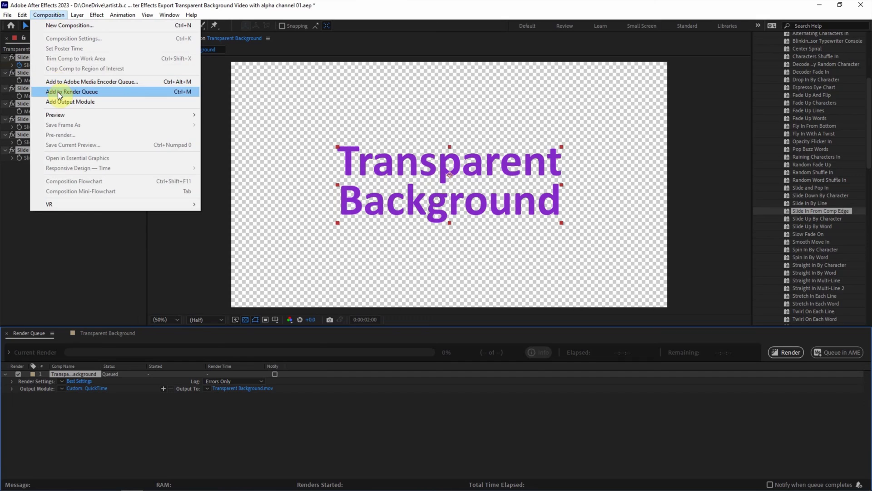
pyautogui.click(59, 93)
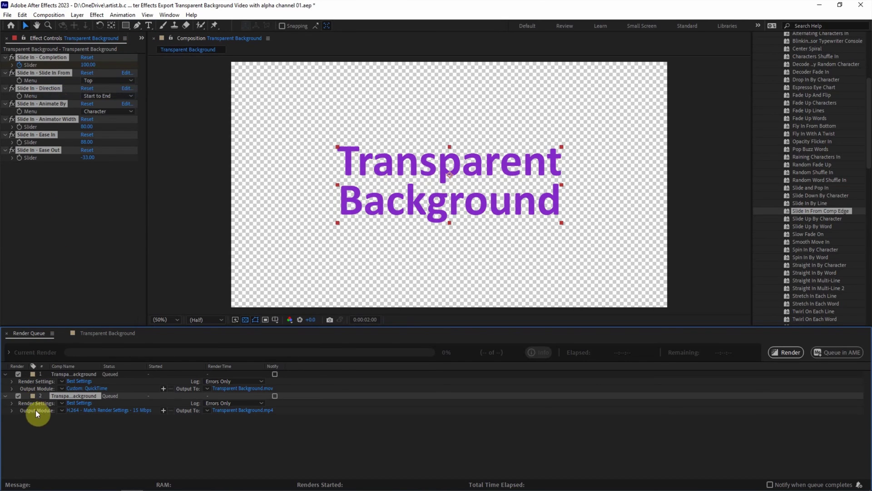
pyautogui.click(82, 410)
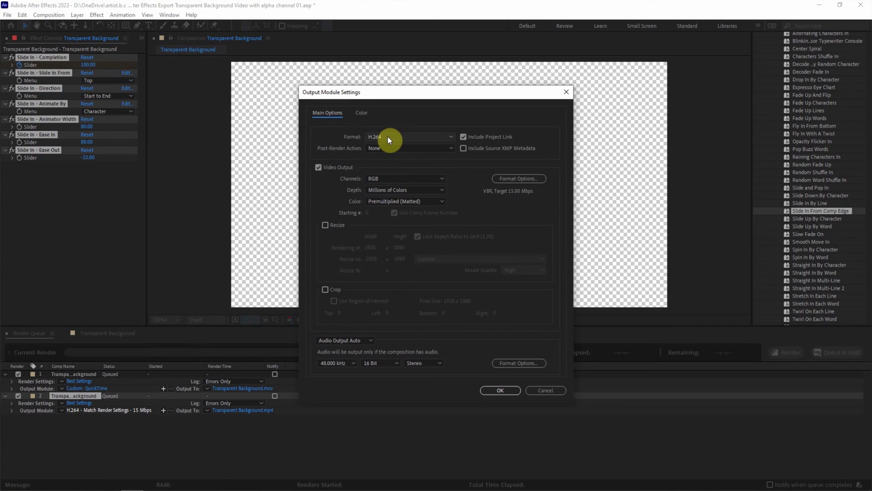
pyautogui.click(378, 178)
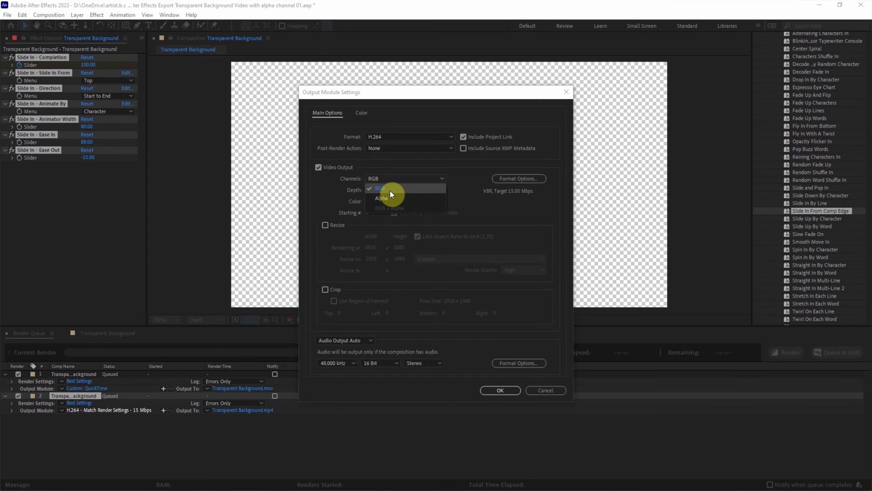
pyautogui.click(390, 190)
pyautogui.click(493, 390)
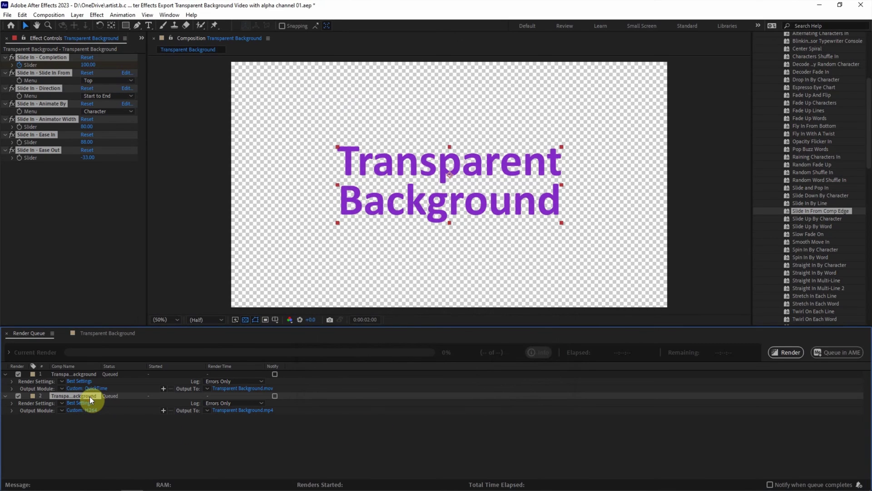
# Duplicate the H.264 render item and set its output channels to Alpha.
pyautogui.hotkey('ctrl', 'd')
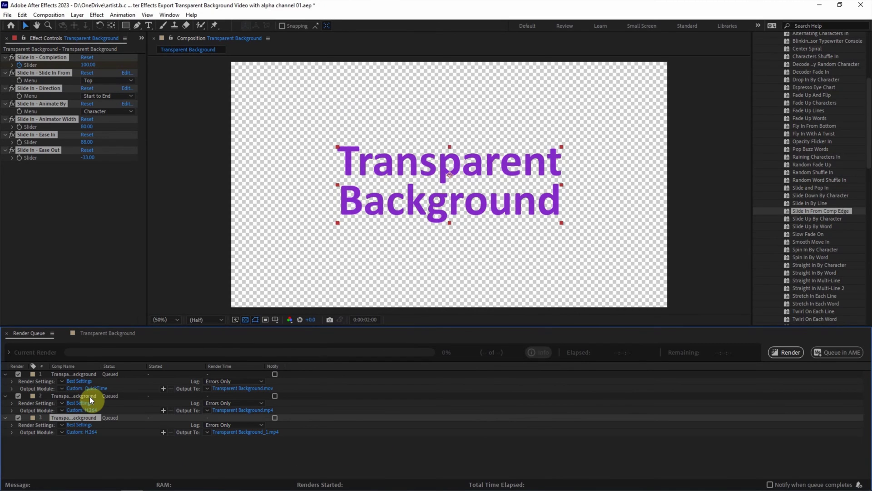
pyautogui.click(83, 432)
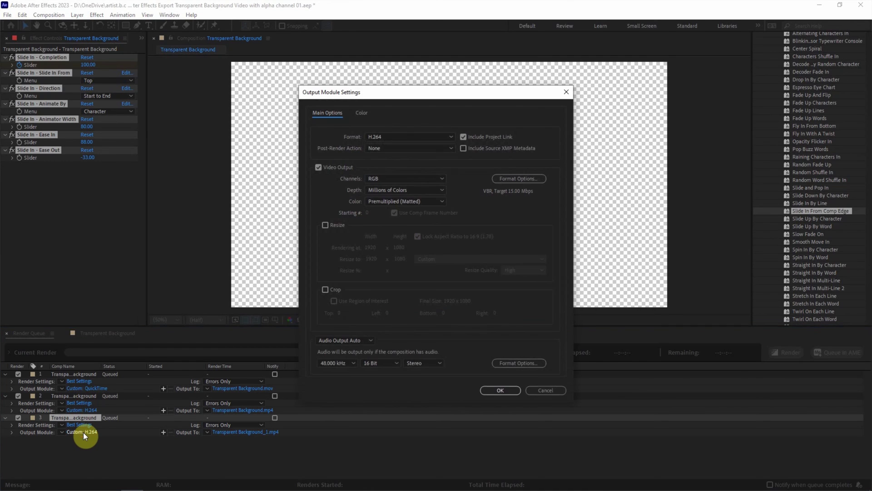
pyautogui.click(407, 178)
pyautogui.click(372, 189)
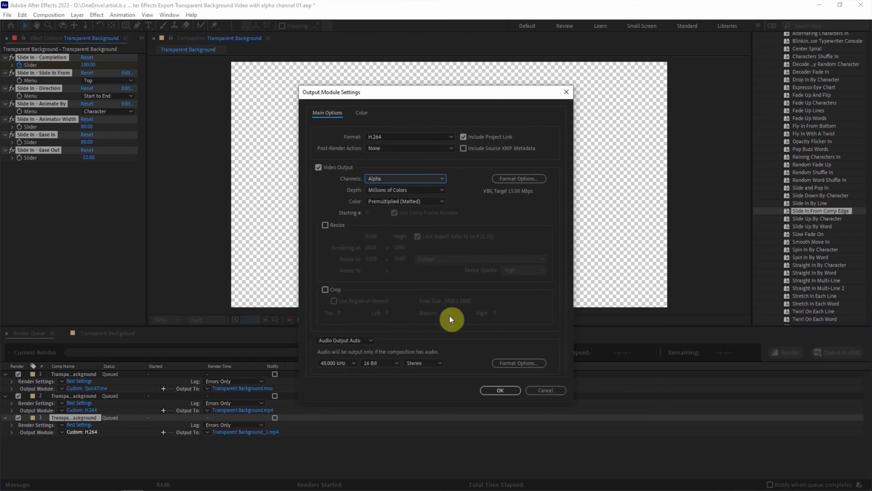
pyautogui.click(503, 390)
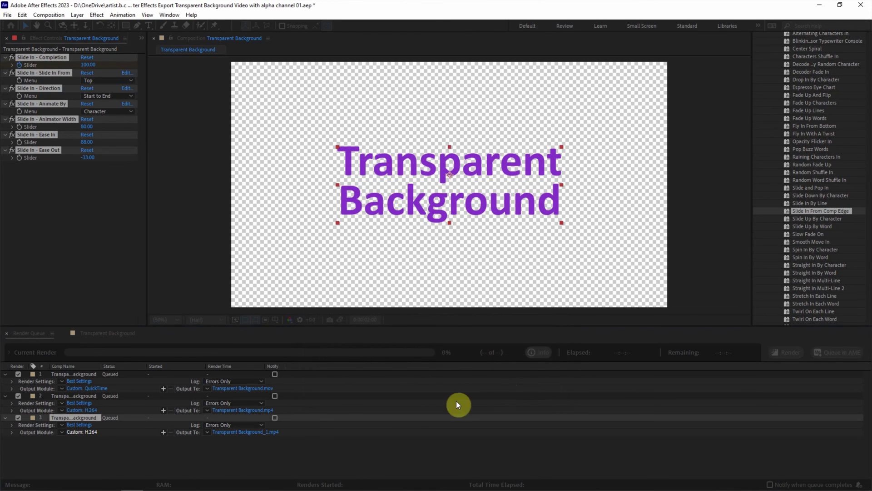
# Rename the third item's output file to 'Transparent Background_alpha.mp4'.
pyautogui.click(263, 432)
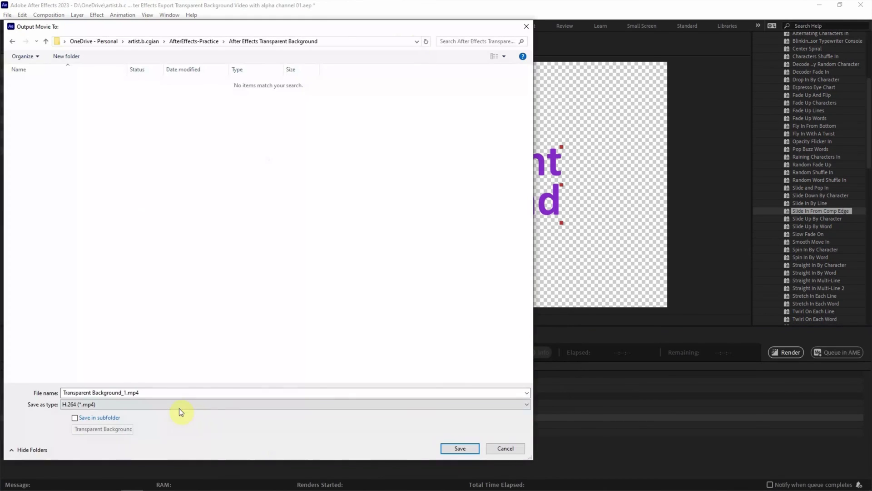
pyautogui.click(125, 392)
pyautogui.press('BackSpace')
pyautogui.write('alpha')
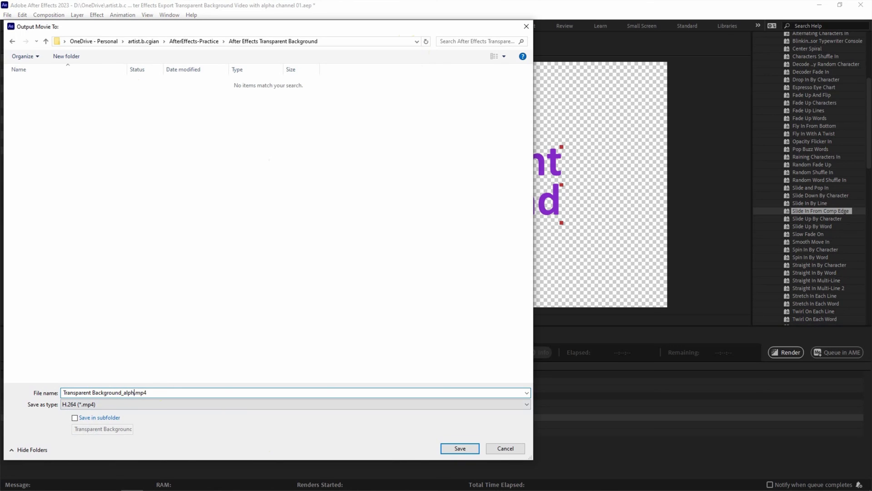
pyautogui.click(452, 449)
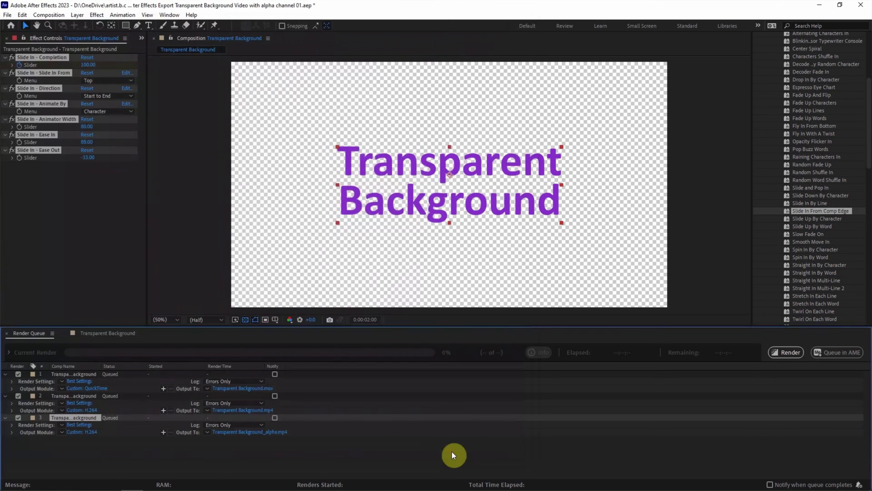